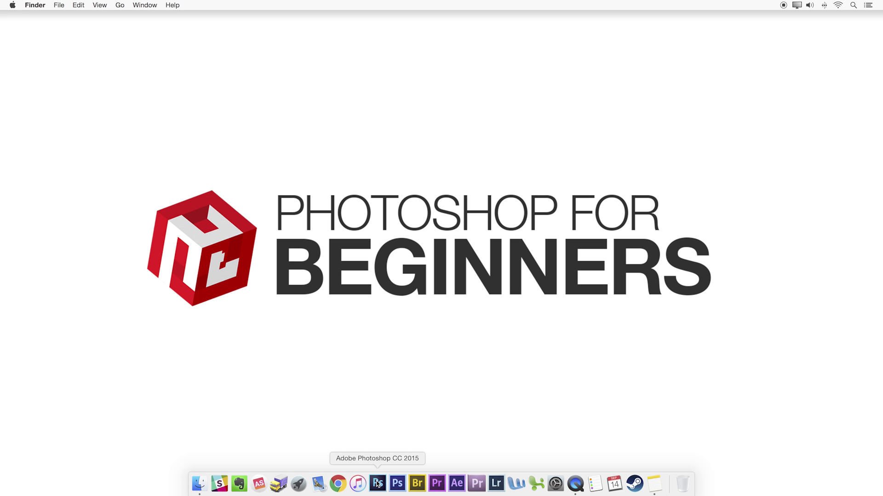
Step: Start Photoshop from the Dock and choose Retutpro_Workspace in the workspace switcher
{"action": "left_click", "coordinate": [377, 484]}
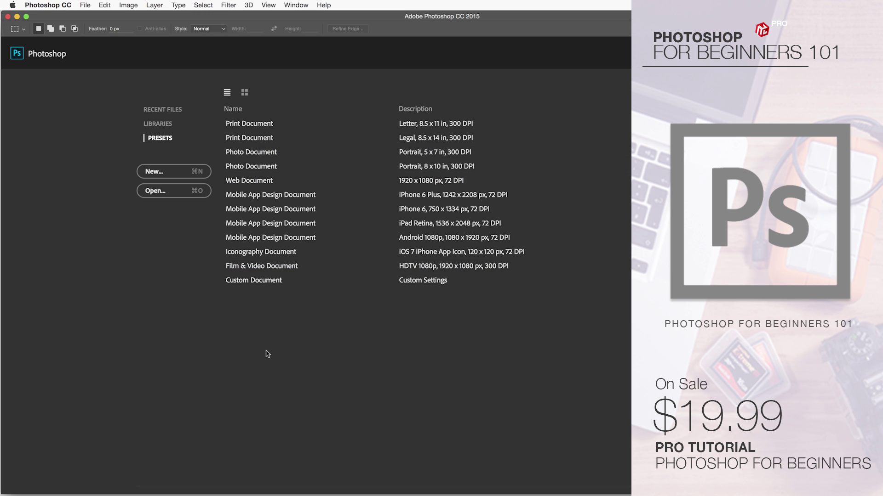
{"action": "left_click", "coordinate": [839, 3]}
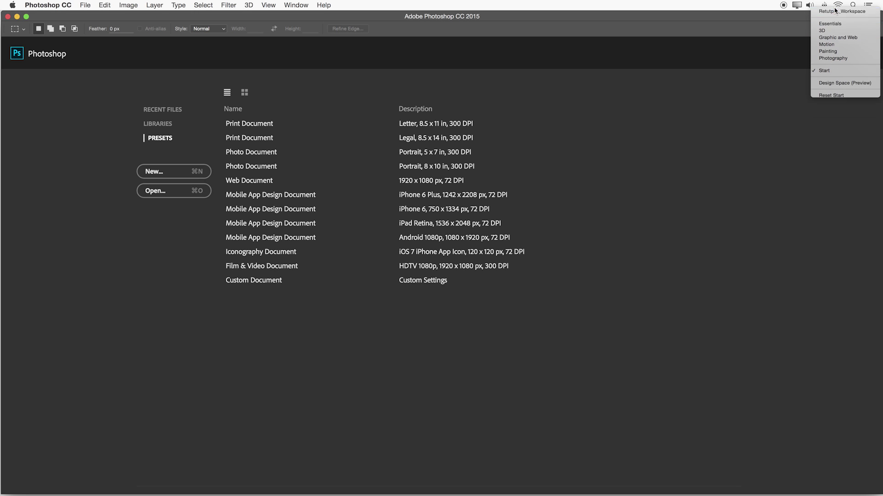
{"action": "left_click", "coordinate": [843, 6]}
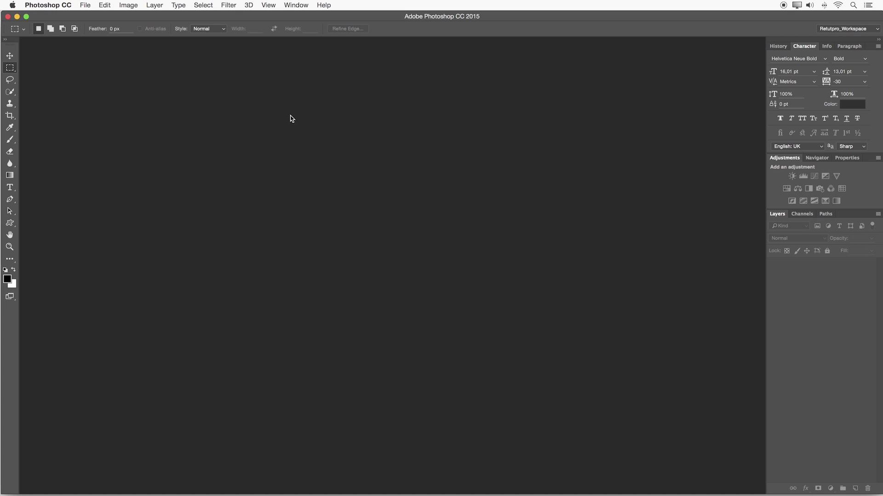
Step: Float and close the Tools panel and the right-hand panel group
{"action": "left_click_drag", "start_coordinate": [9, 43], "coordinate": [93, 85]}
{"action": "left_click", "coordinate": [92, 83]}
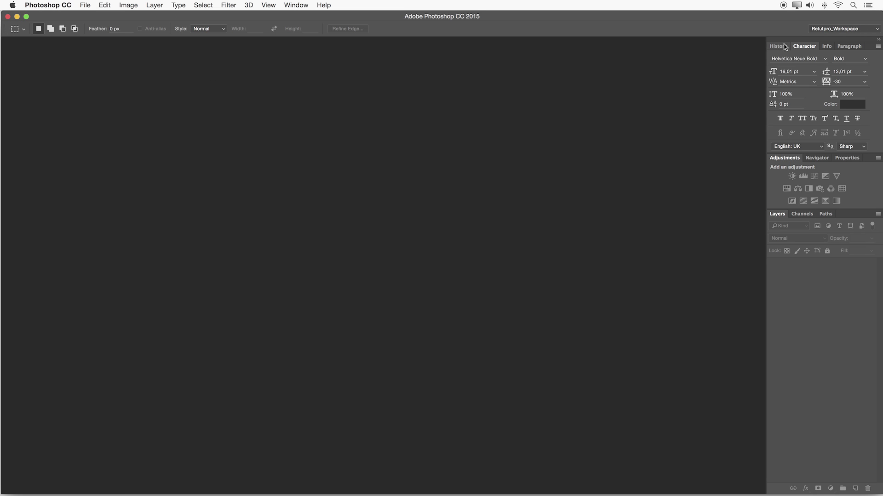
{"action": "left_click_drag", "start_coordinate": [781, 46], "coordinate": [624, 98]}
{"action": "left_click", "coordinate": [611, 91]}
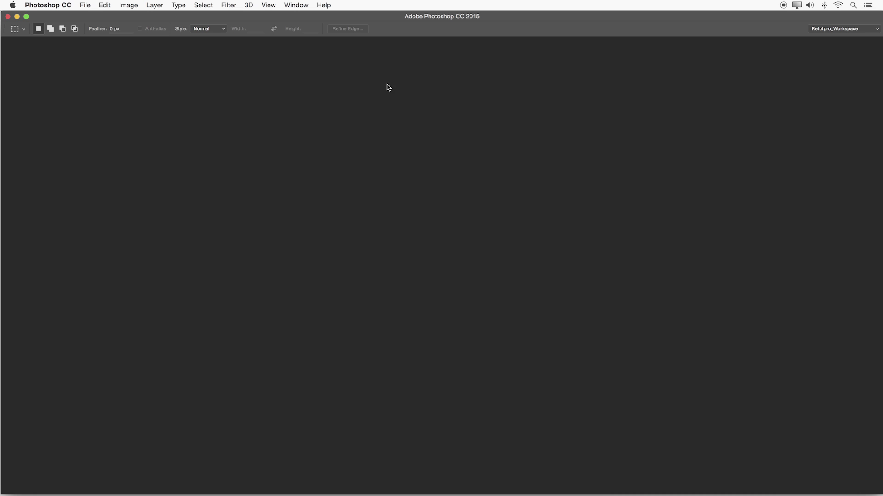
Step: Turn off the Application Frame and hide the options bar from the Window menu
{"action": "left_click", "coordinate": [301, 5]}
{"action": "left_click", "coordinate": [322, 334]}
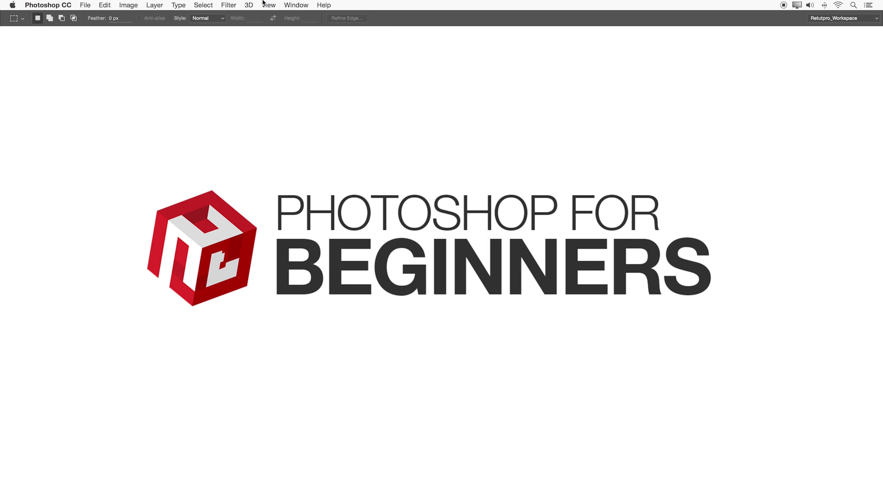
{"action": "left_click", "coordinate": [296, 5]}
{"action": "left_click", "coordinate": [322, 344]}
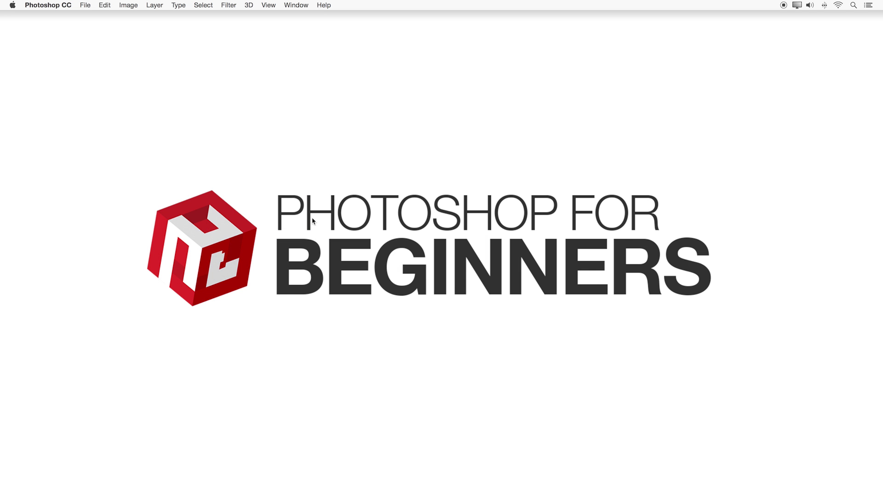
Step: Switch to the Finder desktop, then bring Photoshop back to the front
{"action": "left_click", "coordinate": [301, 154]}
{"action": "mouse_move", "coordinate": [380, 494]}
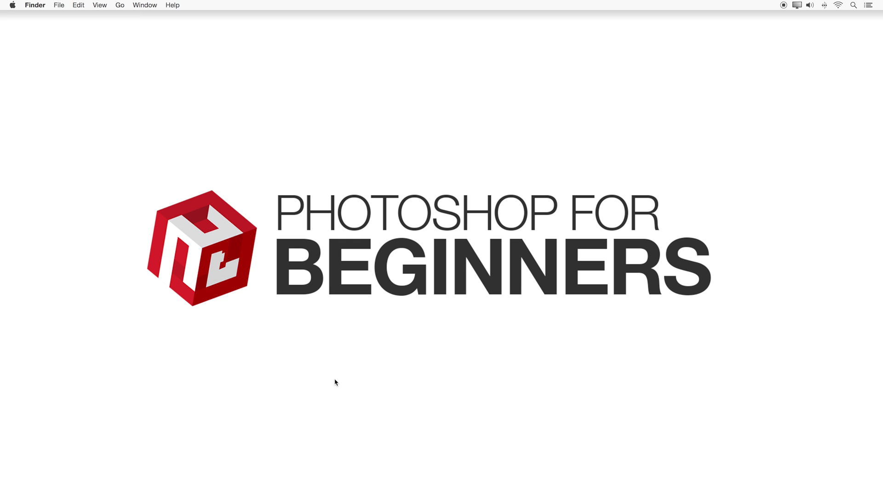
{"action": "mouse_move", "coordinate": [341, 493]}
{"action": "left_click", "coordinate": [373, 482]}
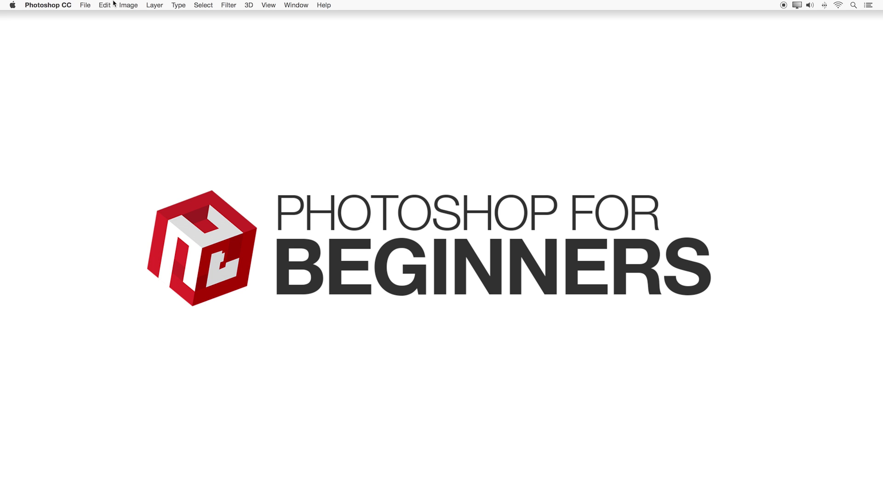
Step: Turn the Application Frame back on from the Window menu
{"action": "left_click", "coordinate": [100, 4]}
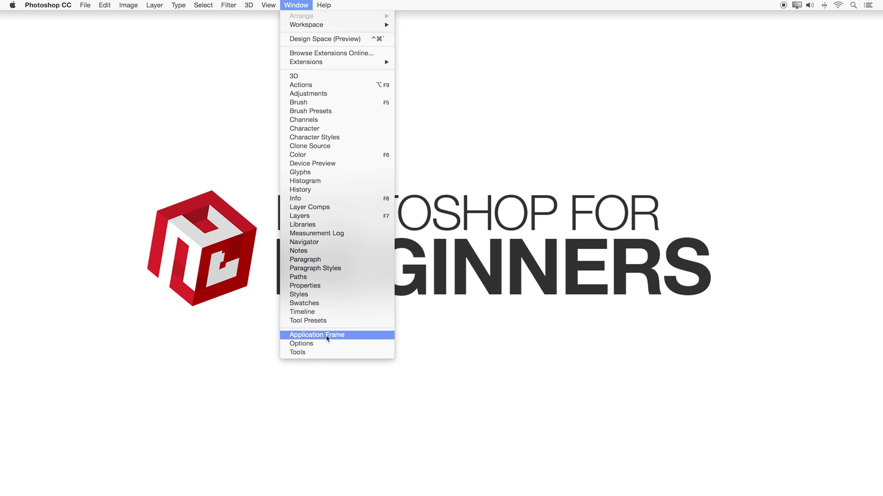
{"action": "left_click", "coordinate": [327, 336]}
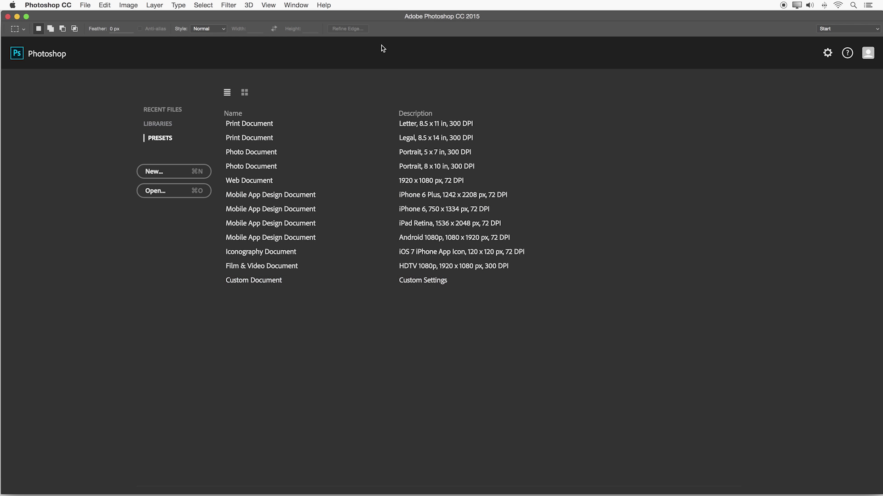
Step: Pick a workspace to clear the Start screen, then enlarge the Photoshop window to fill the screen
{"action": "left_click", "coordinate": [873, 29]}
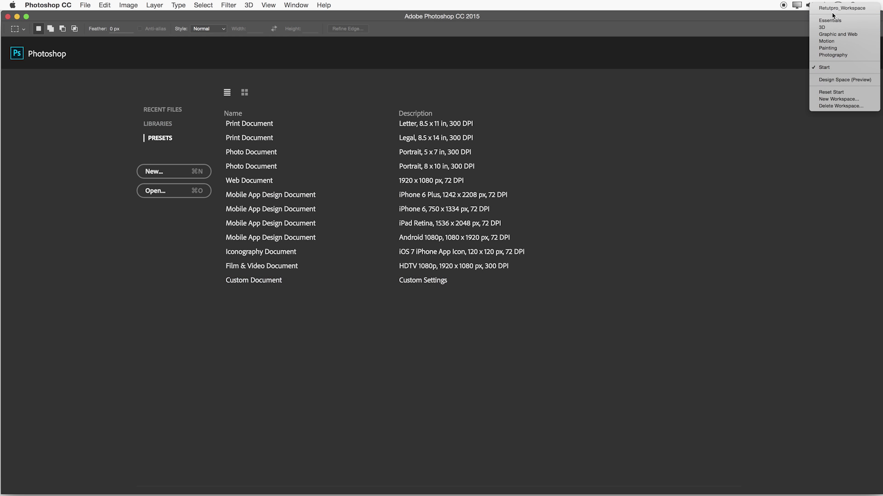
{"action": "left_click", "coordinate": [816, 55]}
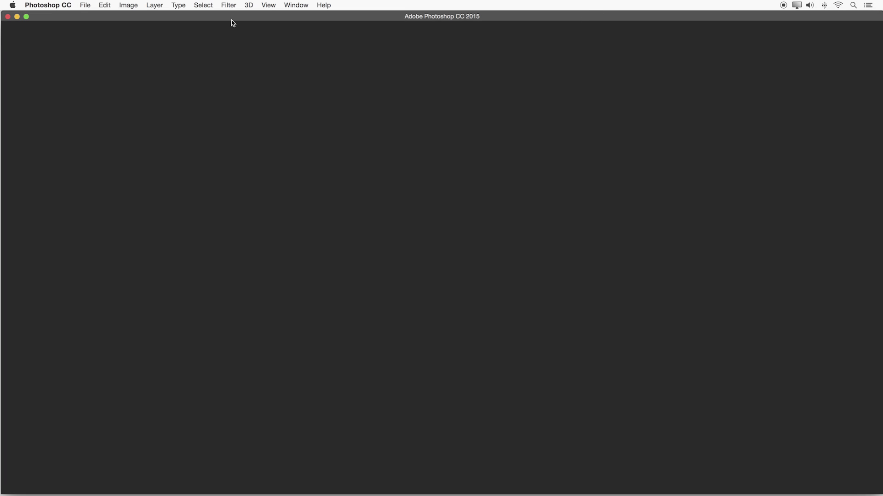
{"action": "left_click", "coordinate": [27, 18]}
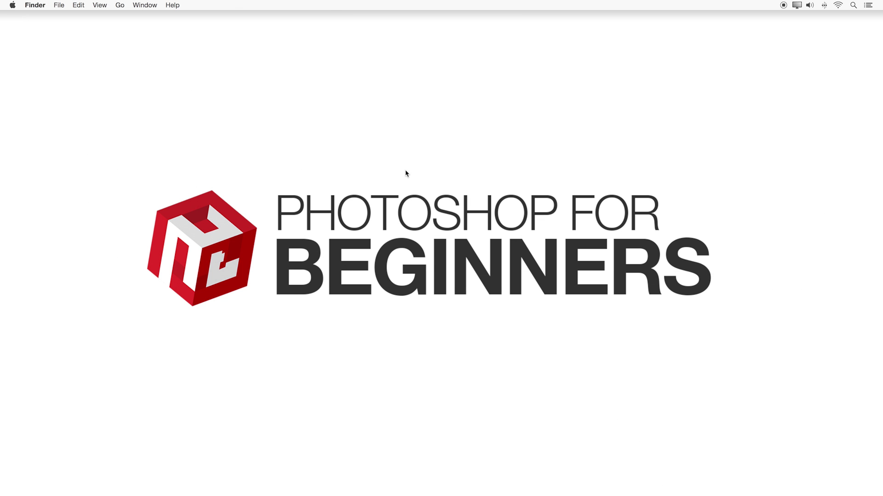
{"action": "mouse_move", "coordinate": [409, 494]}
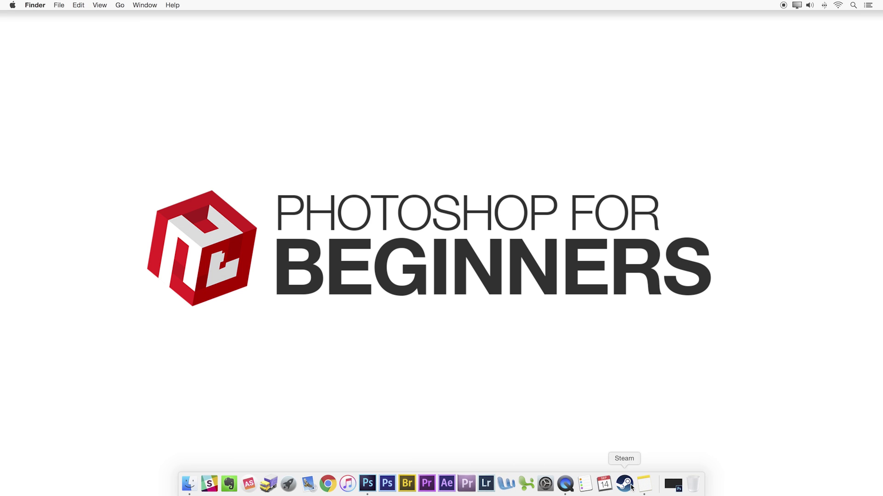
Step: Restore Photoshop from the Dock, toggle Application Frame off and on, and select Retutpro_Workspace
{"action": "left_click", "coordinate": [673, 484]}
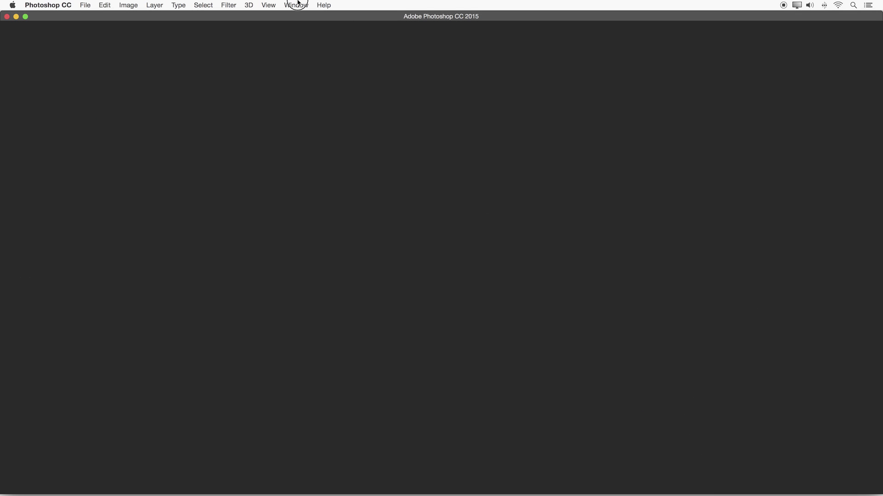
{"action": "left_click", "coordinate": [298, 4]}
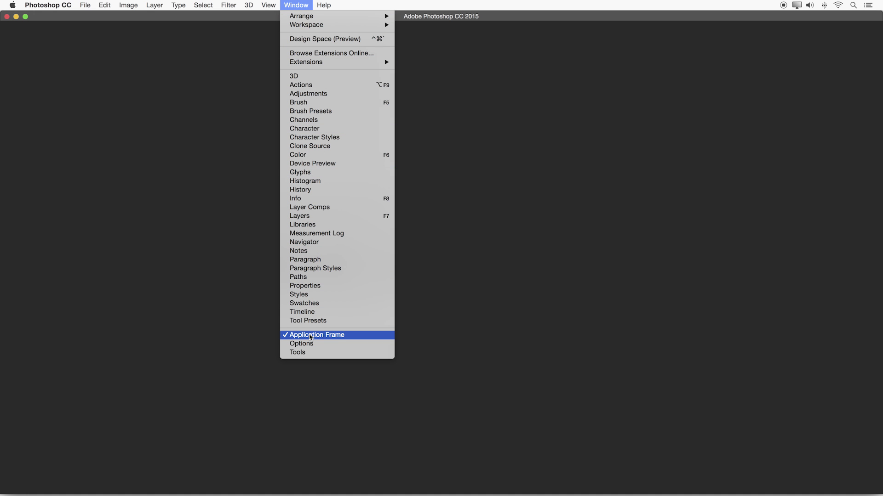
{"action": "left_click", "coordinate": [309, 336]}
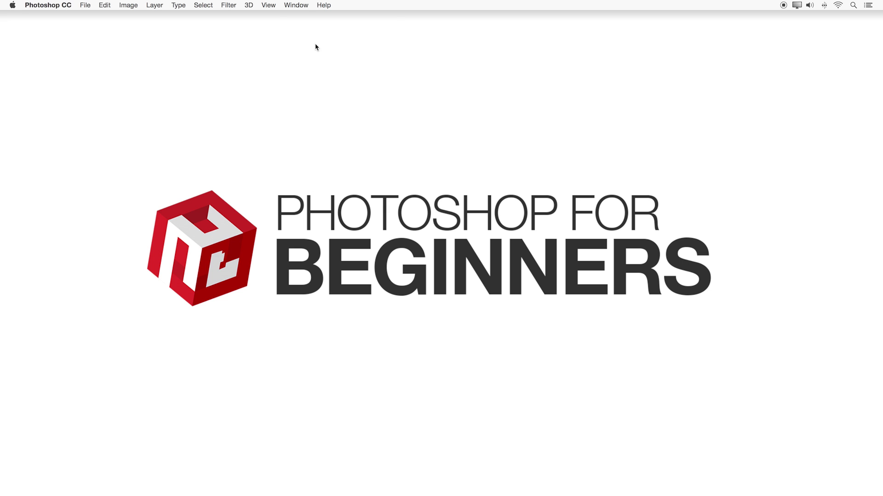
{"action": "left_click", "coordinate": [295, 5]}
{"action": "left_click", "coordinate": [309, 336]}
{"action": "left_click", "coordinate": [871, 28]}
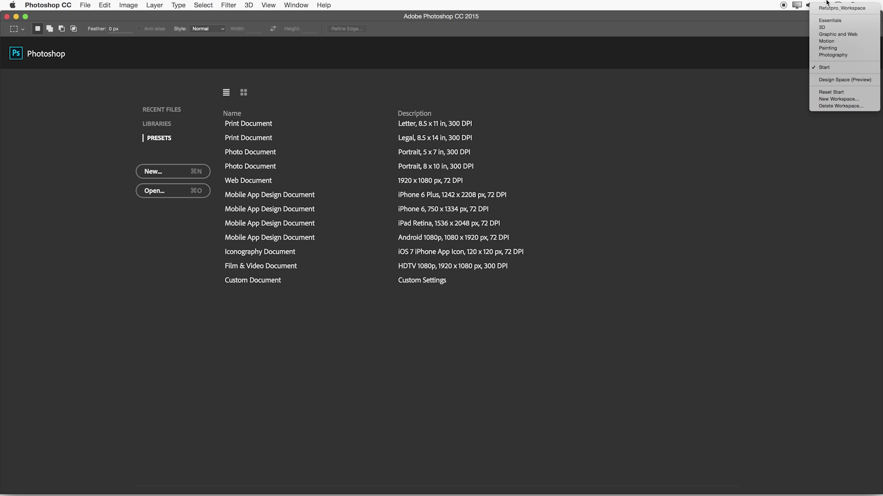
{"action": "left_click", "coordinate": [828, 8]}
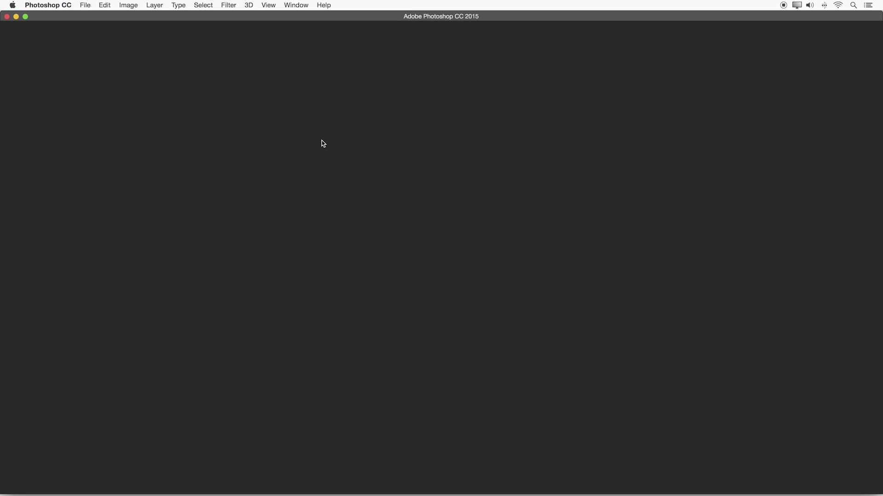
Step: Re-enable the options bar via Window > Options
{"action": "left_click", "coordinate": [295, 3]}
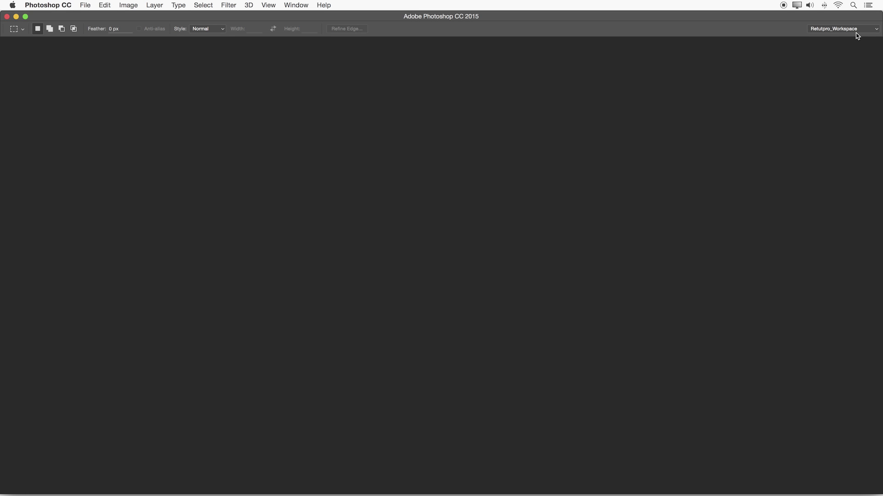
{"action": "left_click", "coordinate": [299, 3]}
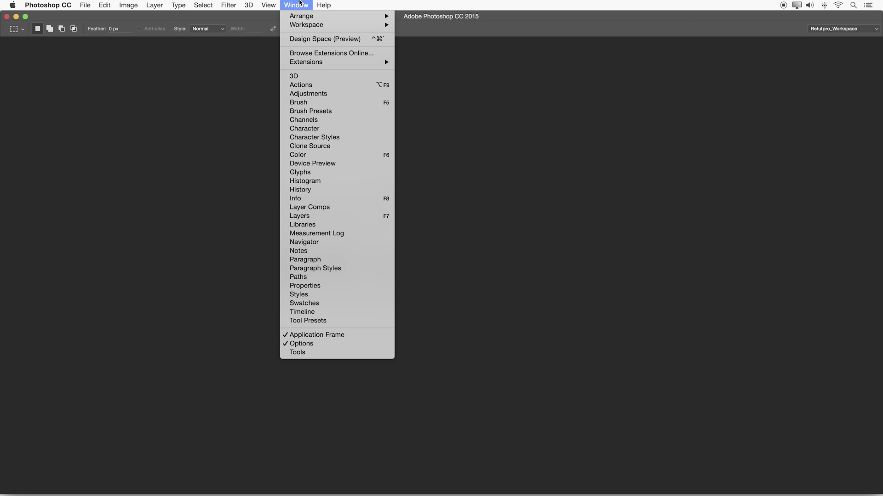
Step: Show the Tools panel and position it near the left edge of the frame
{"action": "left_click", "coordinate": [306, 354]}
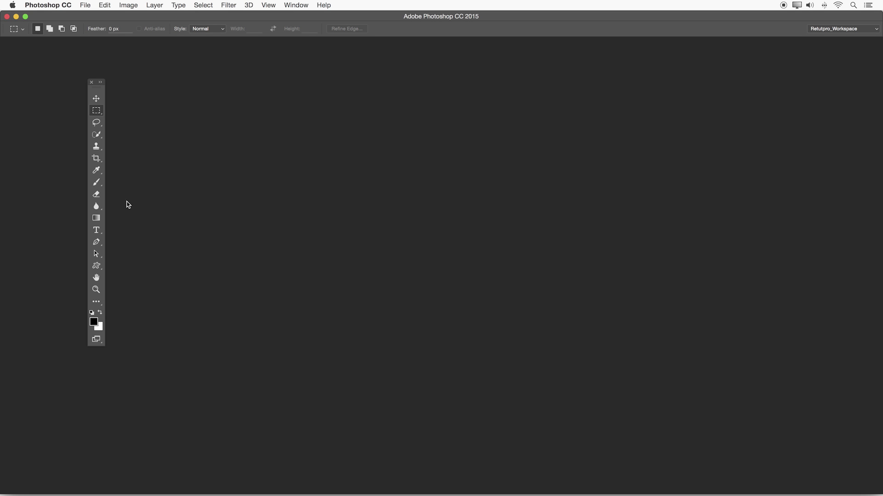
{"action": "left_click_drag", "start_coordinate": [94, 89], "coordinate": [28, 72]}
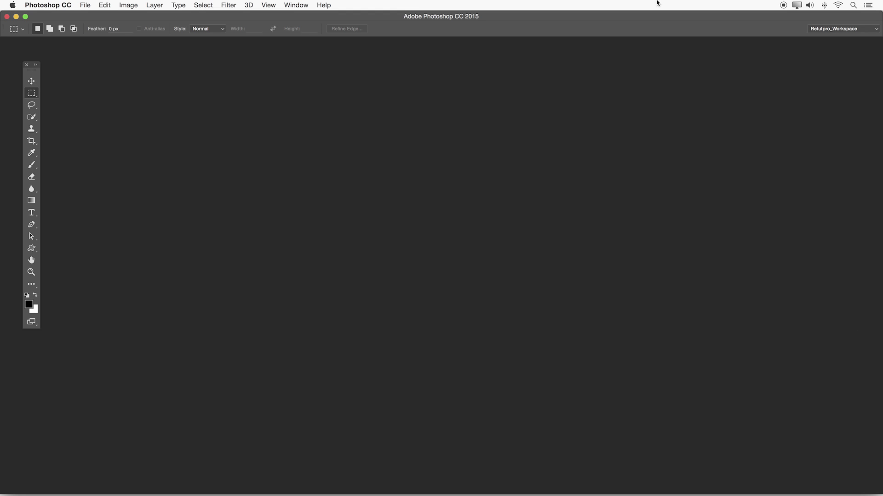
{"action": "left_click", "coordinate": [296, 3]}
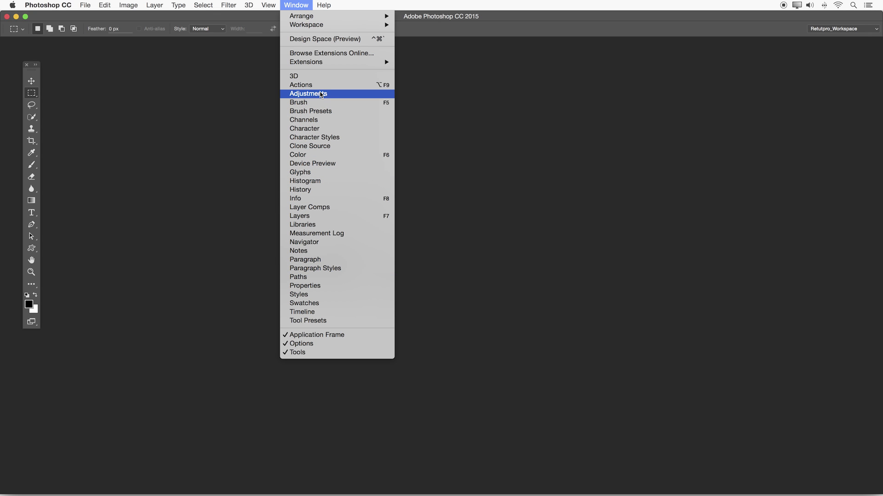
Step: Show the Character, Adjustments and Layers panel group and drag it up near the top
{"action": "left_click", "coordinate": [321, 94]}
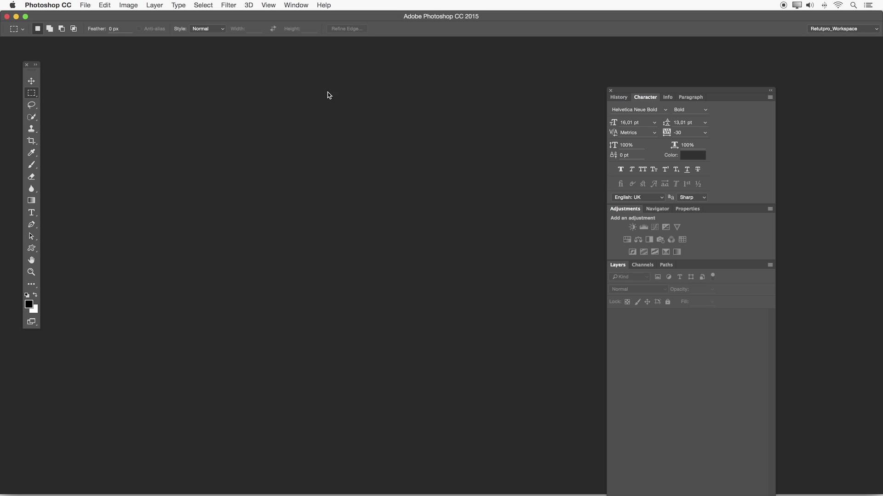
{"action": "left_click_drag", "start_coordinate": [658, 96], "coordinate": [519, 19]}
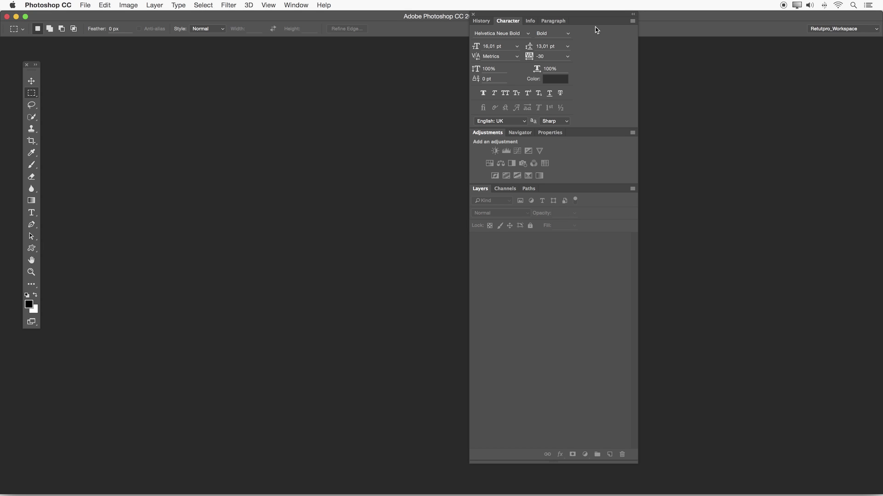
{"action": "left_click", "coordinate": [868, 30]}
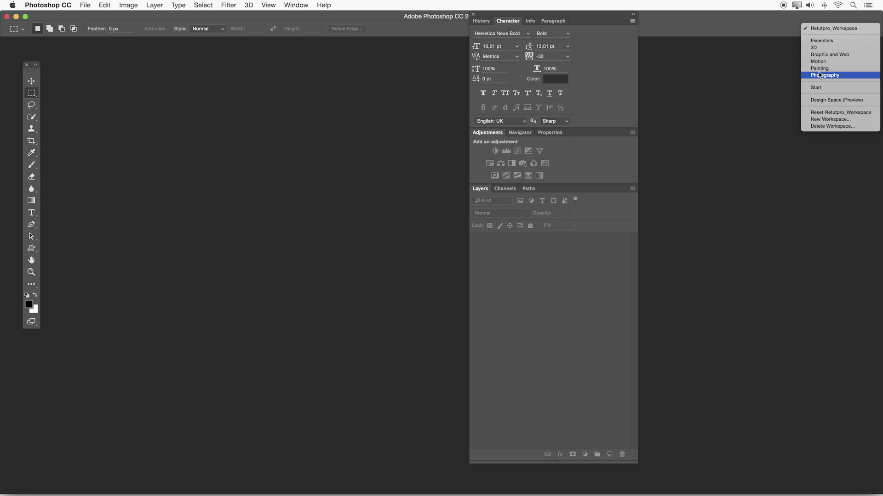
Step: Drag the History and Character panels out of the column into separate floating panels
{"action": "left_click", "coordinate": [605, 15]}
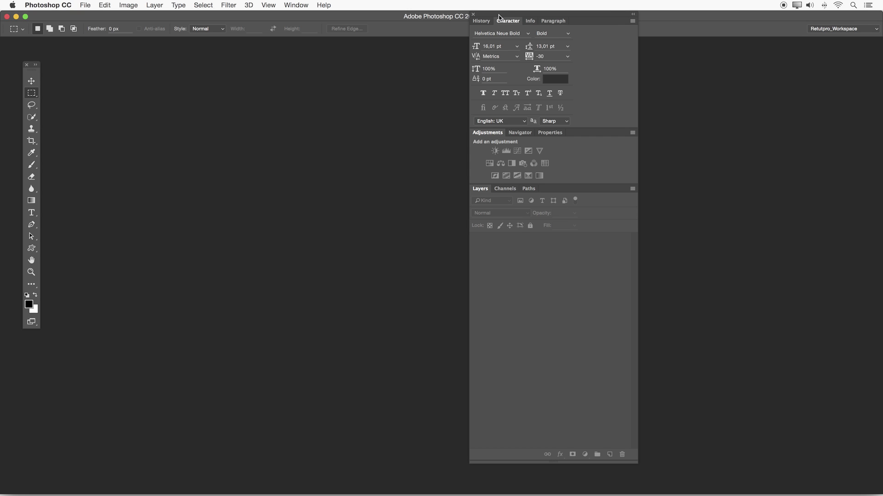
{"action": "left_click_drag", "start_coordinate": [500, 17], "coordinate": [496, 21]}
{"action": "left_click", "coordinate": [487, 27]}
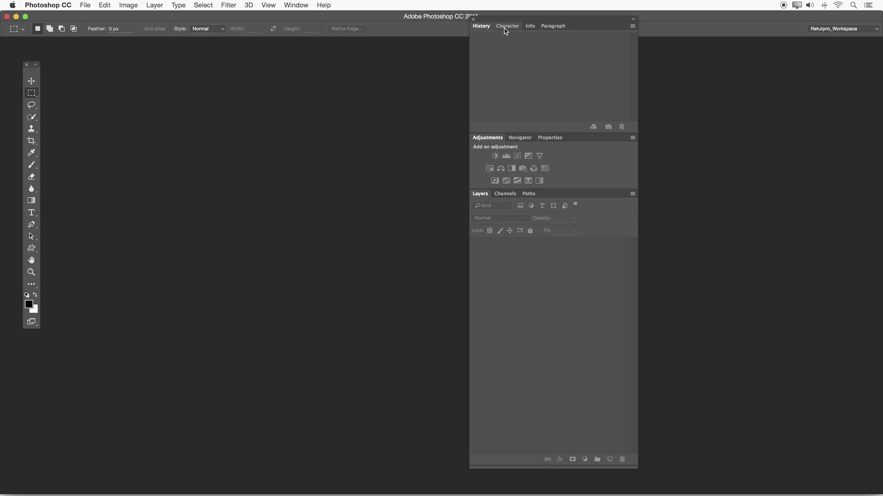
{"action": "left_click", "coordinate": [507, 26]}
{"action": "left_click", "coordinate": [553, 26]}
{"action": "left_click_drag", "start_coordinate": [480, 26], "coordinate": [183, 81]}
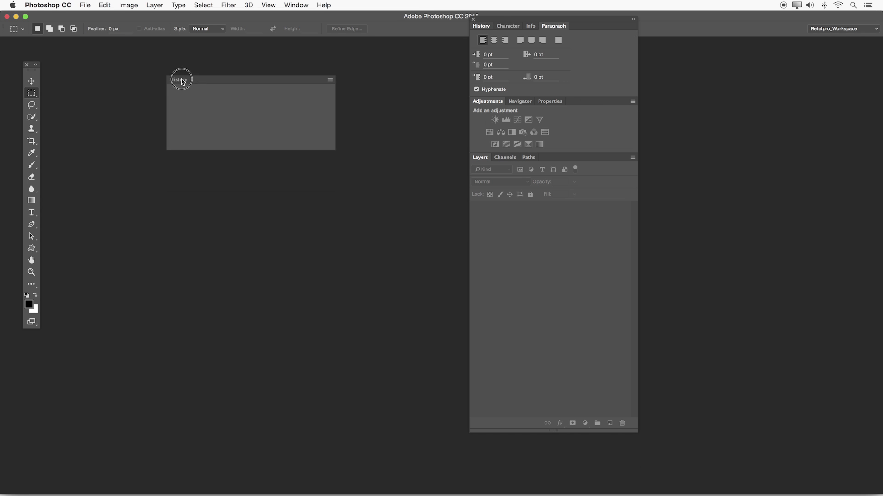
{"action": "left_click_drag", "start_coordinate": [478, 26], "coordinate": [241, 217]}
Step: Show the Channels panel from the Window menu, then return to the Layers panel
{"action": "left_click", "coordinate": [290, 5]}
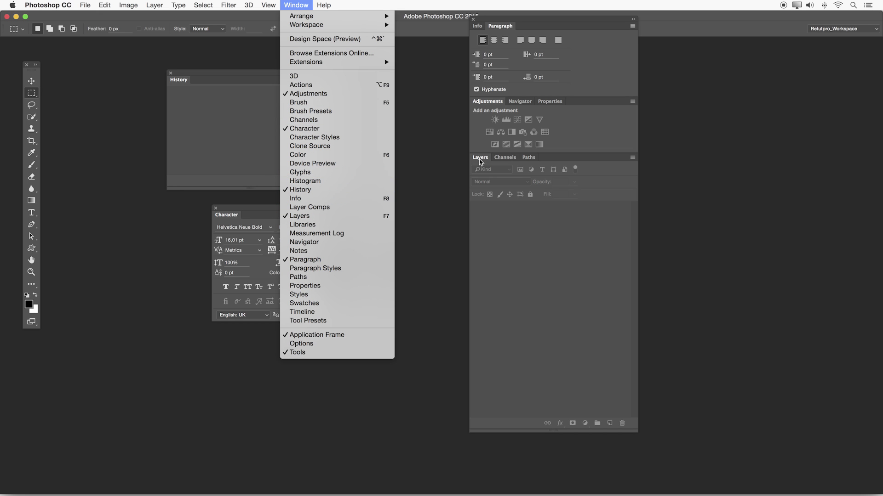
{"action": "left_click", "coordinate": [432, 56]}
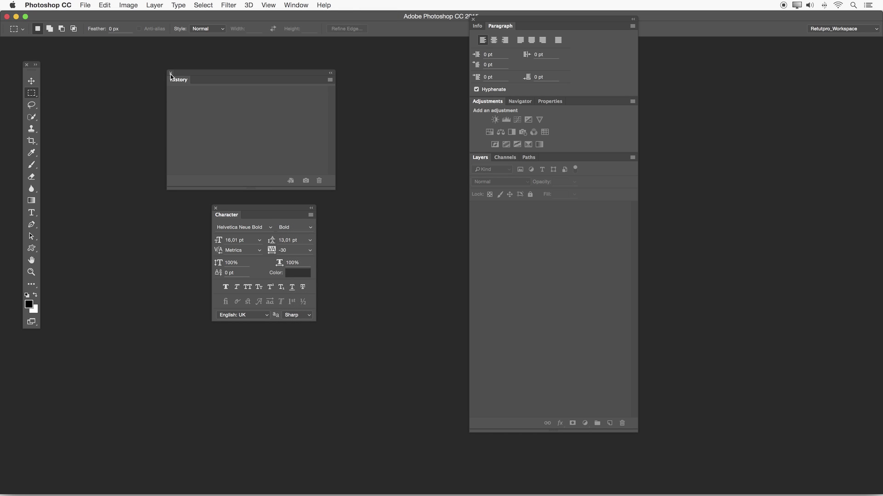
{"action": "left_click", "coordinate": [304, 4]}
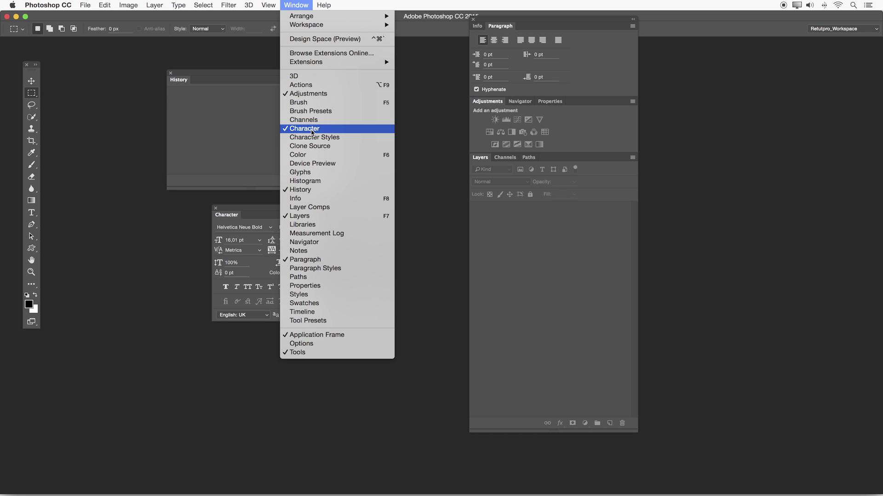
{"action": "left_click", "coordinate": [310, 121]}
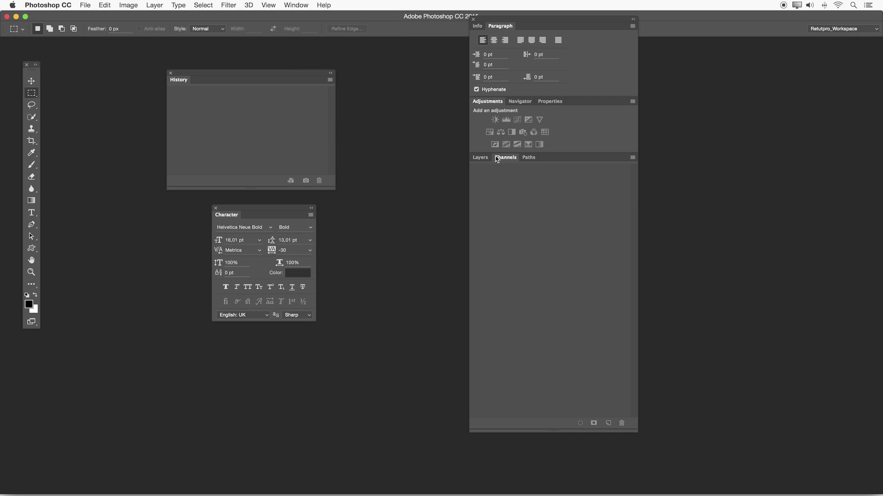
{"action": "left_click", "coordinate": [480, 157]}
Step: Group History and Character with Info/Paragraph, Character second, and dock the column at the right edge
{"action": "left_click_drag", "start_coordinate": [186, 85], "coordinate": [480, 23]}
{"action": "left_click_drag", "start_coordinate": [225, 220], "coordinate": [499, 29]}
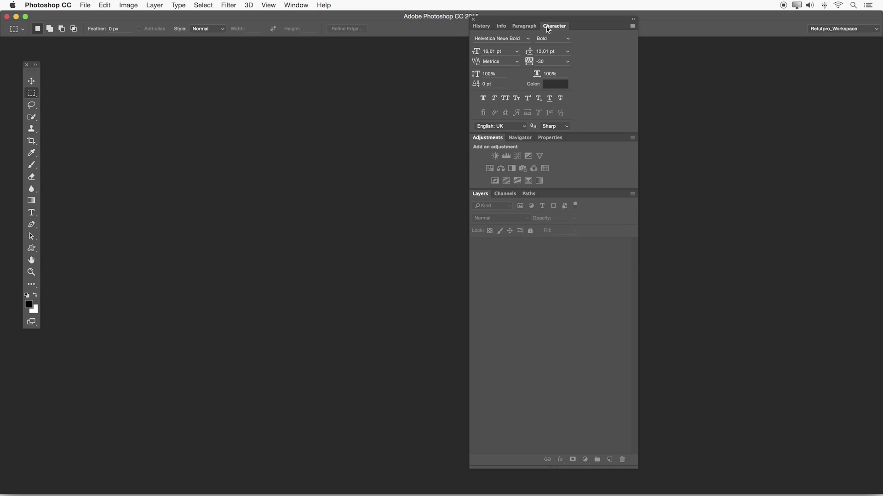
{"action": "left_click_drag", "start_coordinate": [552, 26], "coordinate": [515, 28]}
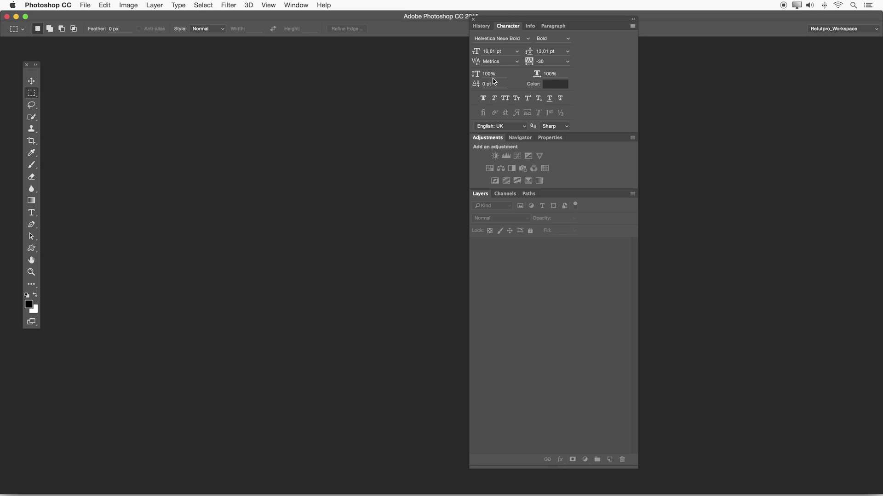
{"action": "left_click_drag", "start_coordinate": [508, 21], "coordinate": [547, 26]}
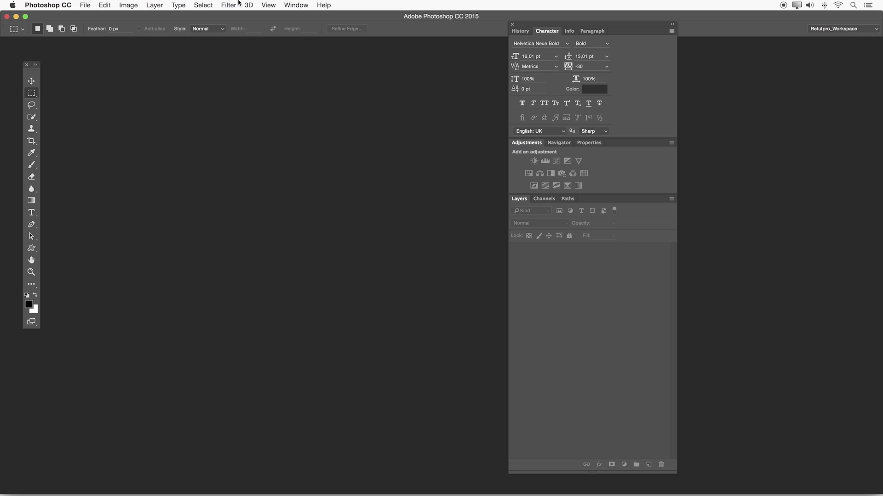
{"action": "left_click_drag", "start_coordinate": [557, 24], "coordinate": [881, 100]}
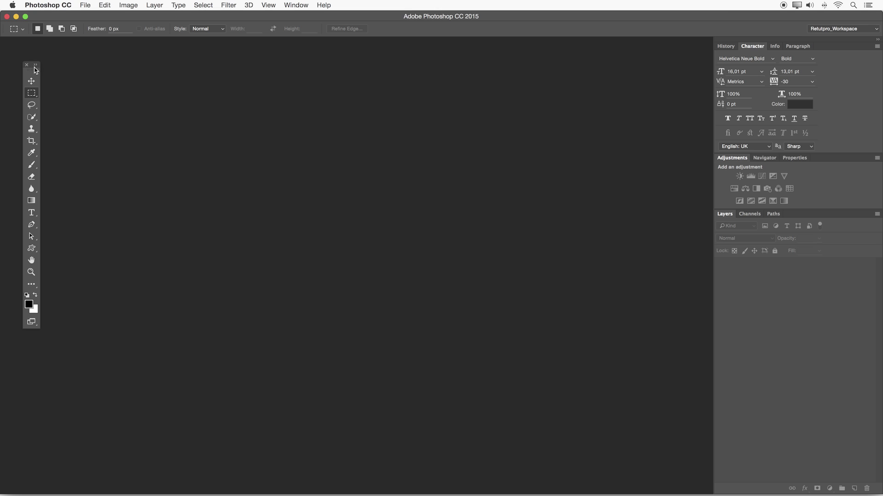
Step: Dock the floating Tools panel against the left screen edge, then minimize and restore Photoshop
{"action": "left_click_drag", "start_coordinate": [32, 74], "coordinate": [5, 55]}
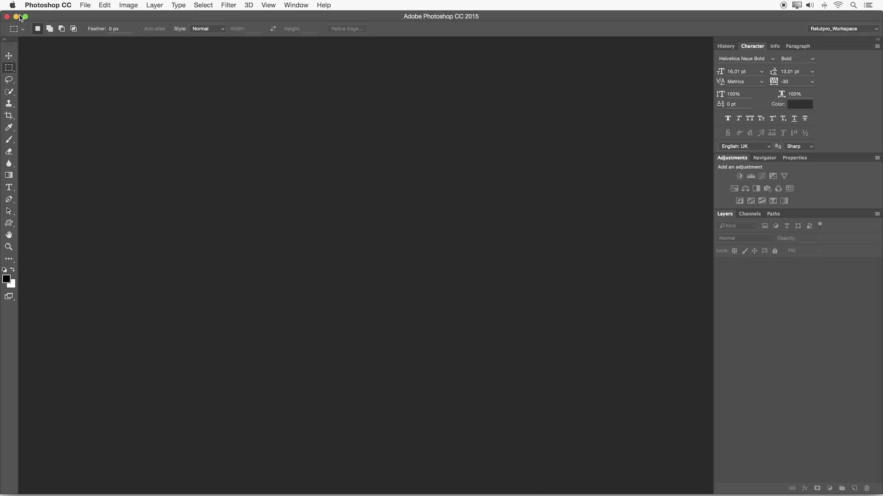
{"action": "left_click", "coordinate": [16, 17]}
{"action": "mouse_move", "coordinate": [637, 494]}
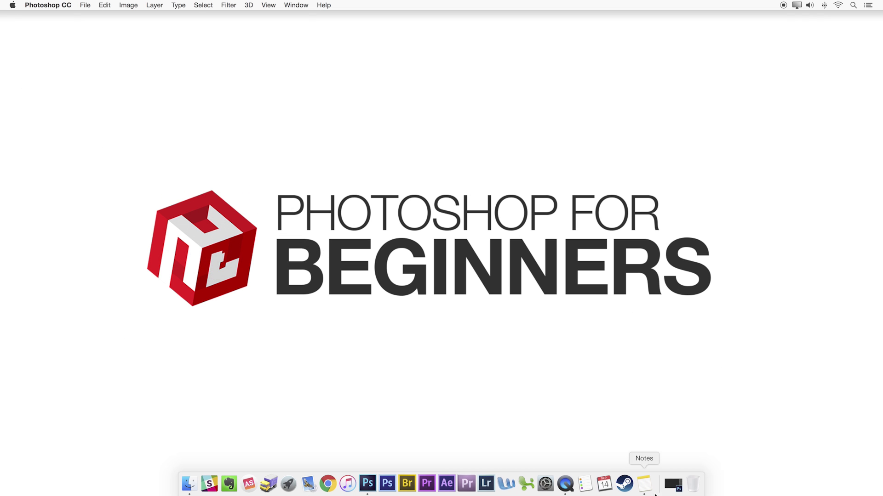
{"action": "left_click", "coordinate": [675, 492]}
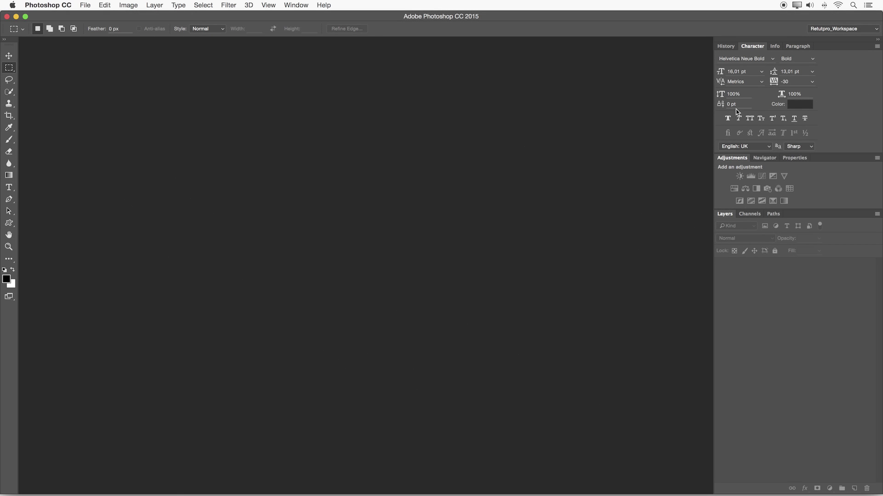
Step: Turn off Window > Application Frame and switch to the desktop behind Photoshop
{"action": "left_click", "coordinate": [293, 5]}
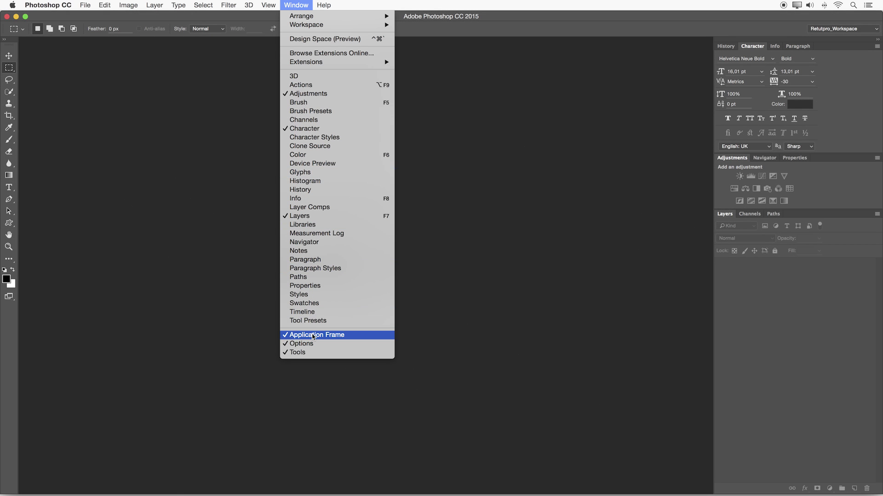
{"action": "left_click", "coordinate": [312, 335]}
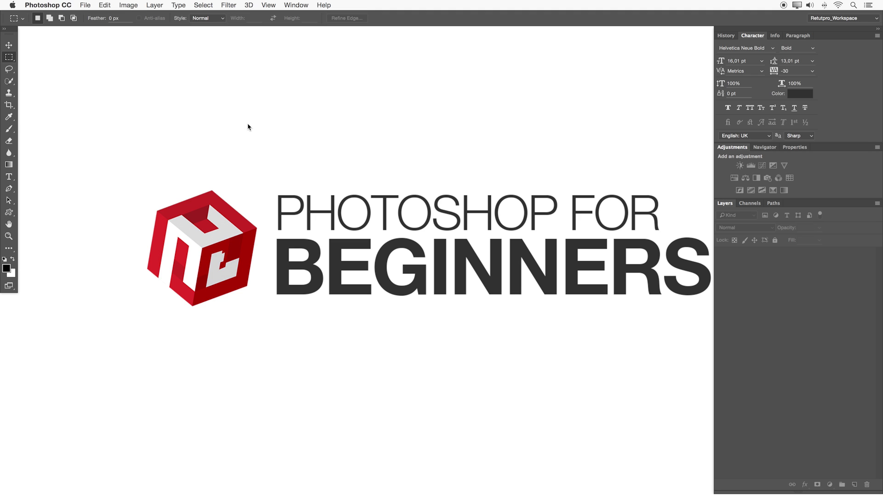
{"action": "left_click", "coordinate": [359, 135]}
Step: Bring Photoshop back from the Dock and re-enable Window > Application Frame
{"action": "mouse_move", "coordinate": [653, 492]}
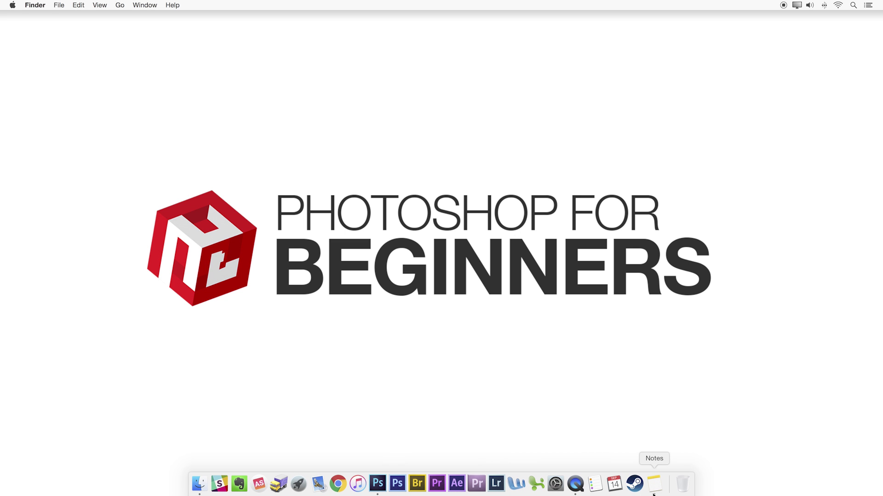
{"action": "left_click", "coordinate": [378, 483]}
{"action": "left_click", "coordinate": [291, 6]}
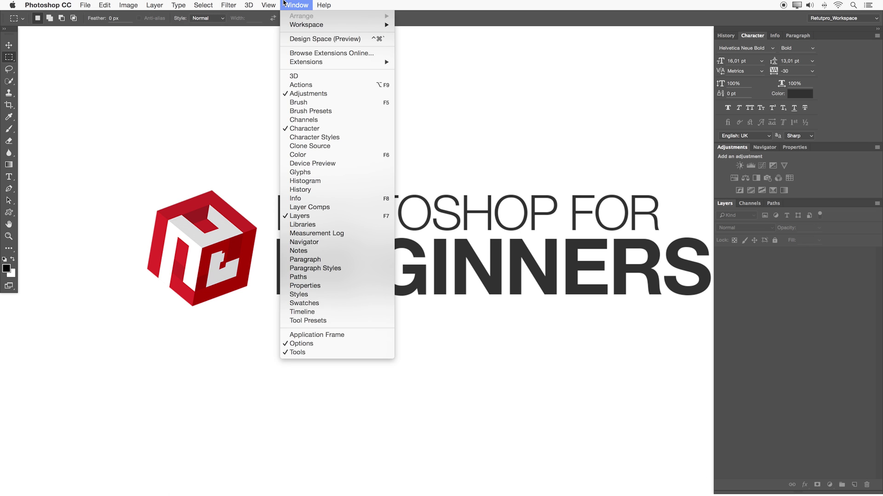
{"action": "left_click", "coordinate": [295, 335]}
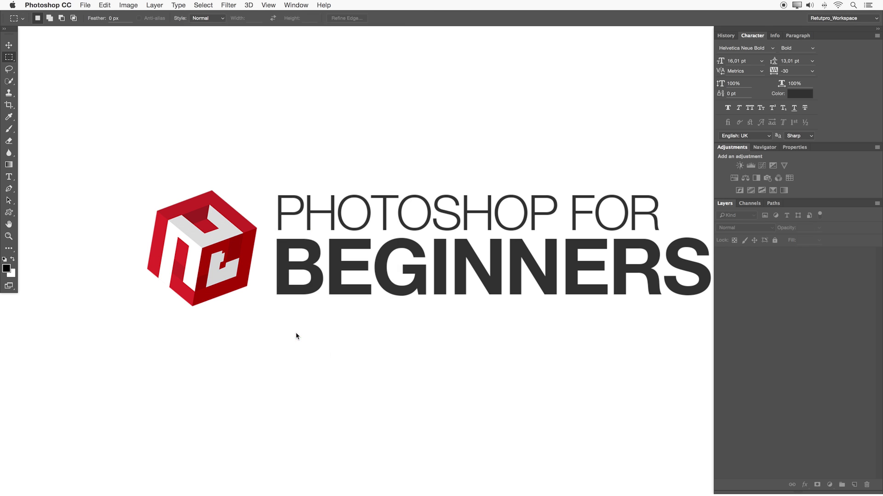
Step: Switch to the Retutpro_Workspace workspace, clearing the Start screen to an empty frame
{"action": "left_click", "coordinate": [854, 29]}
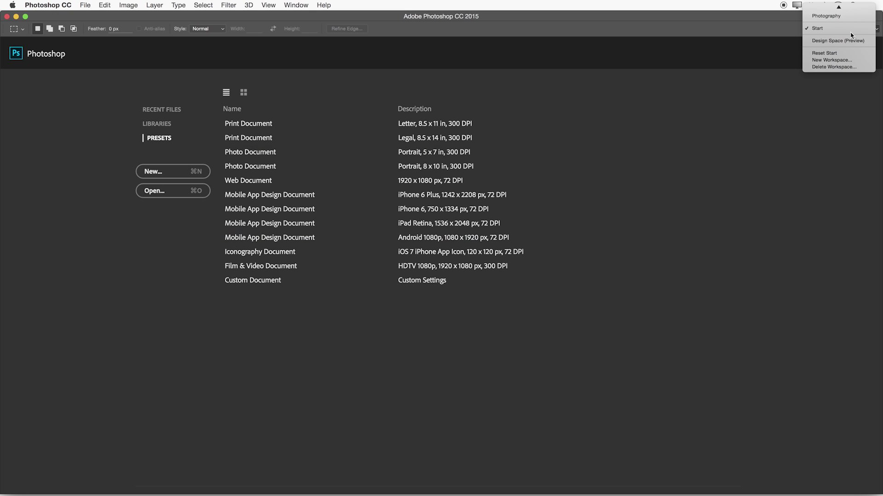
{"action": "left_click", "coordinate": [825, 9]}
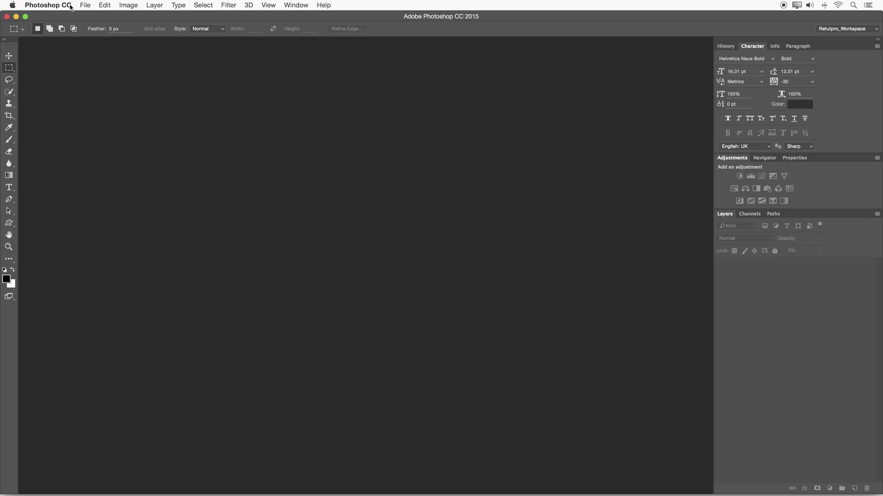
{"action": "left_click", "coordinate": [55, 5]}
Step: Open the Interface preferences and move the Preferences dialog up slightly
{"action": "mouse_move", "coordinate": [58, 34]}
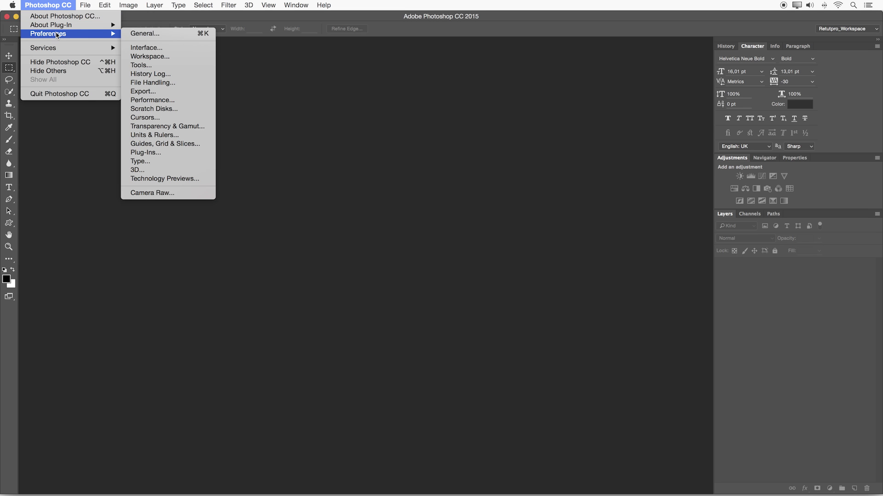
{"action": "left_click", "coordinate": [145, 47]}
{"action": "key", "text": "i"}
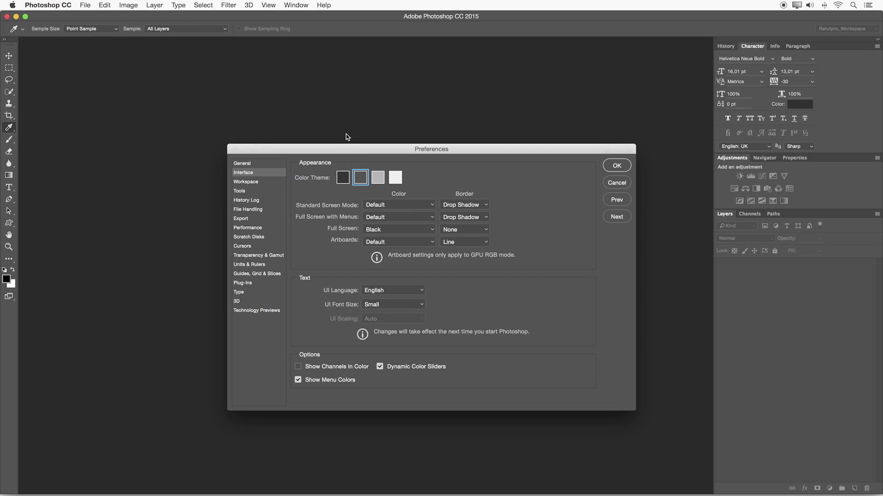
{"action": "left_click_drag", "start_coordinate": [345, 150], "coordinate": [346, 143]}
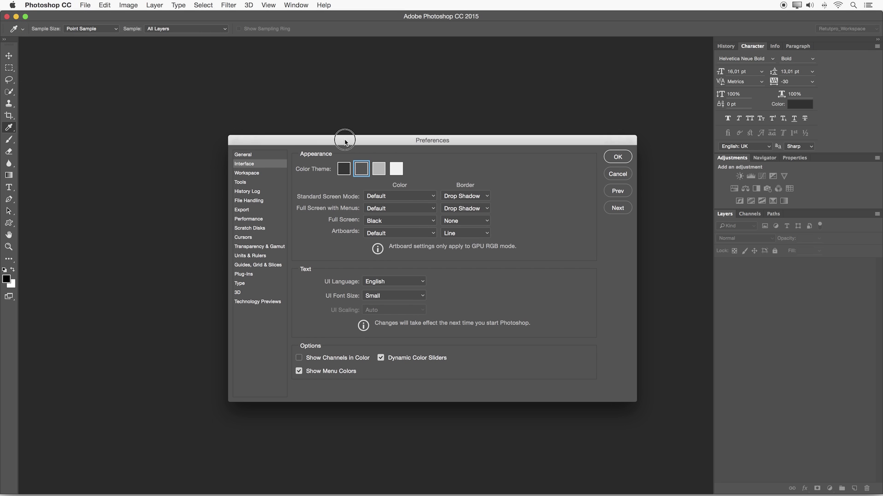
Step: Preview each Color Theme swatch, then choose the second medium gray theme and confirm with OK
{"action": "left_click", "coordinate": [343, 169]}
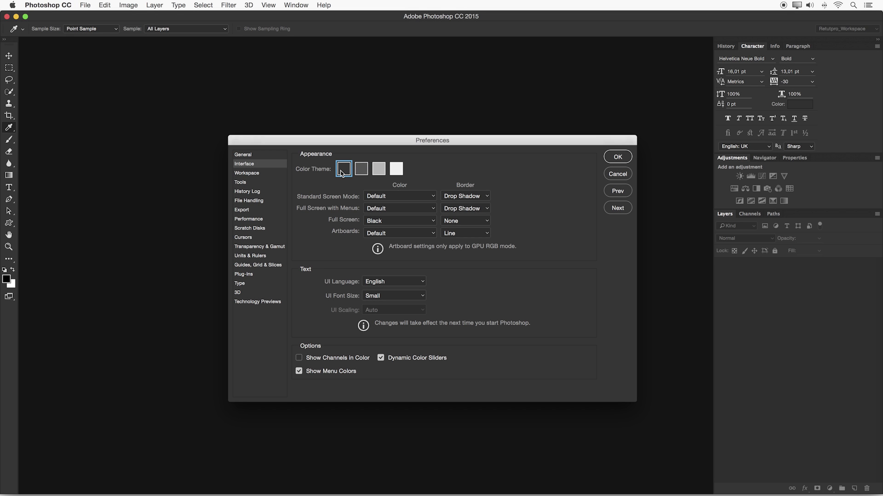
{"action": "left_click", "coordinate": [362, 170]}
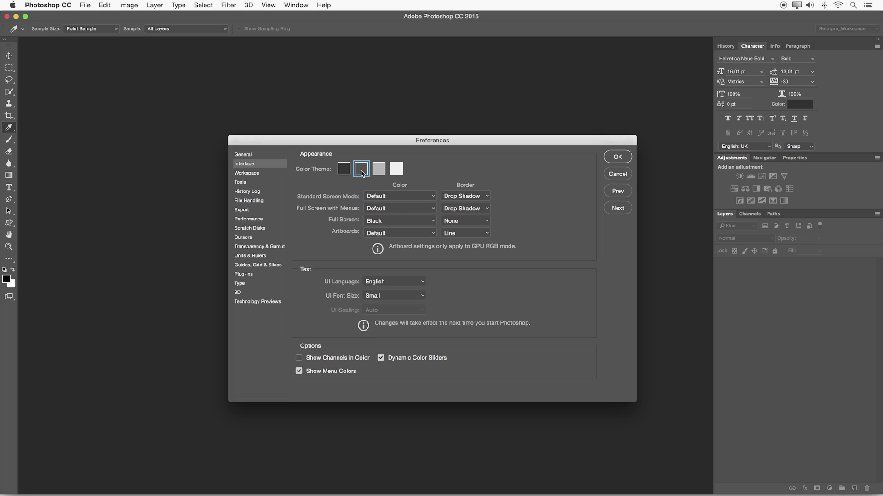
{"action": "left_click", "coordinate": [379, 171]}
{"action": "left_click", "coordinate": [400, 171]}
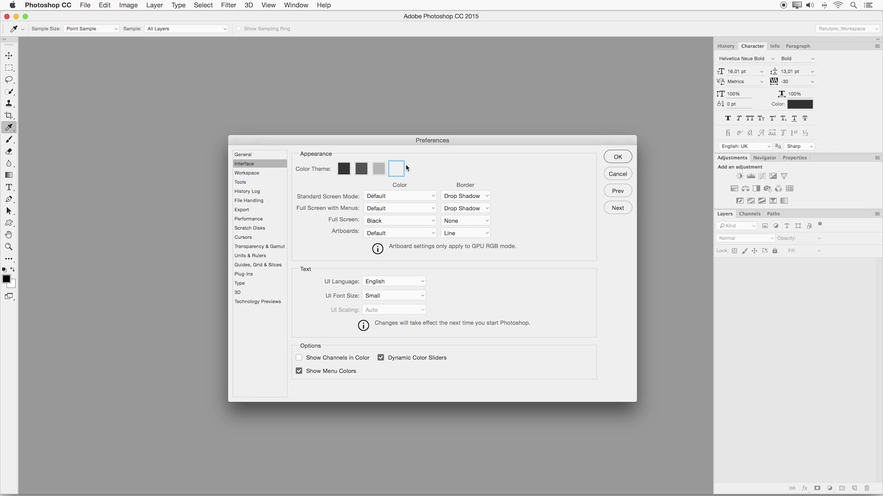
{"action": "left_click", "coordinate": [363, 168]}
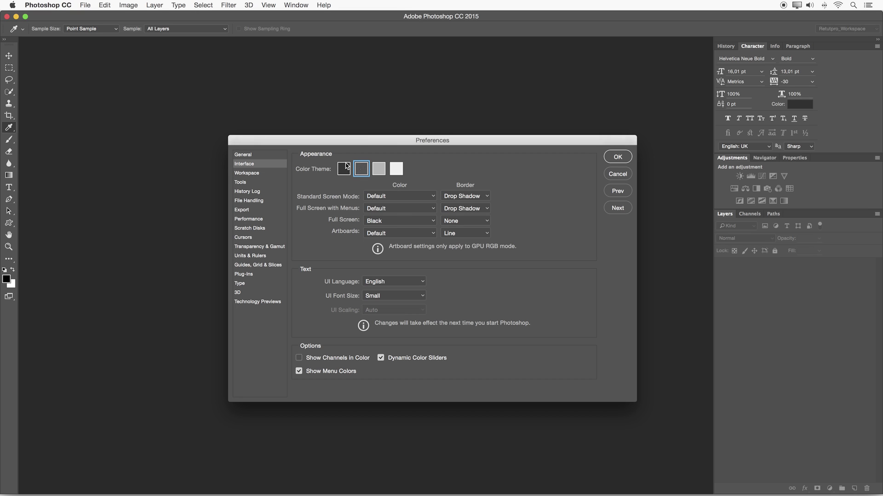
{"action": "left_click", "coordinate": [615, 157]}
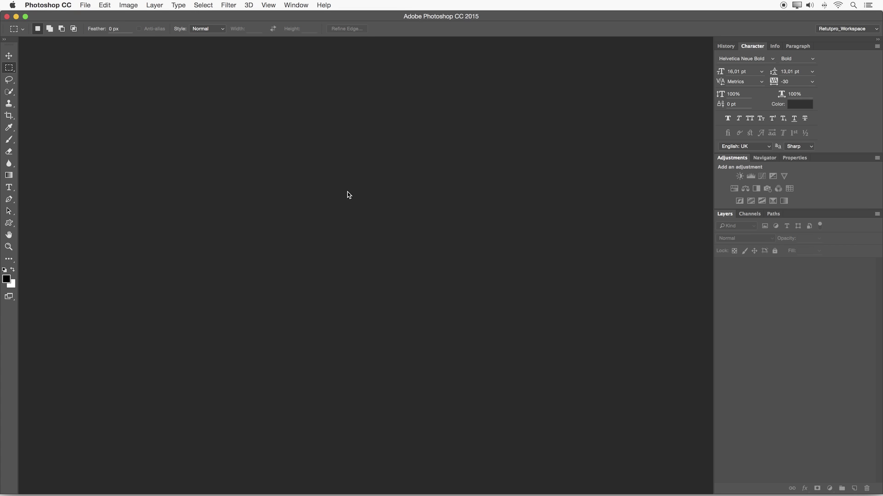